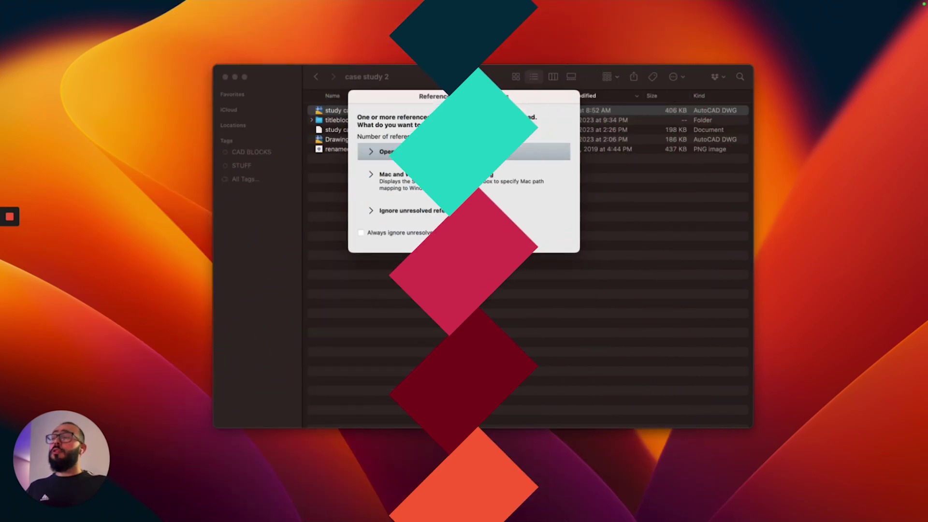
- In the missing-file warning, choose 'Ignore unresolved reference files' to open the drawing
key(Up)
key(Up)
key(Up)
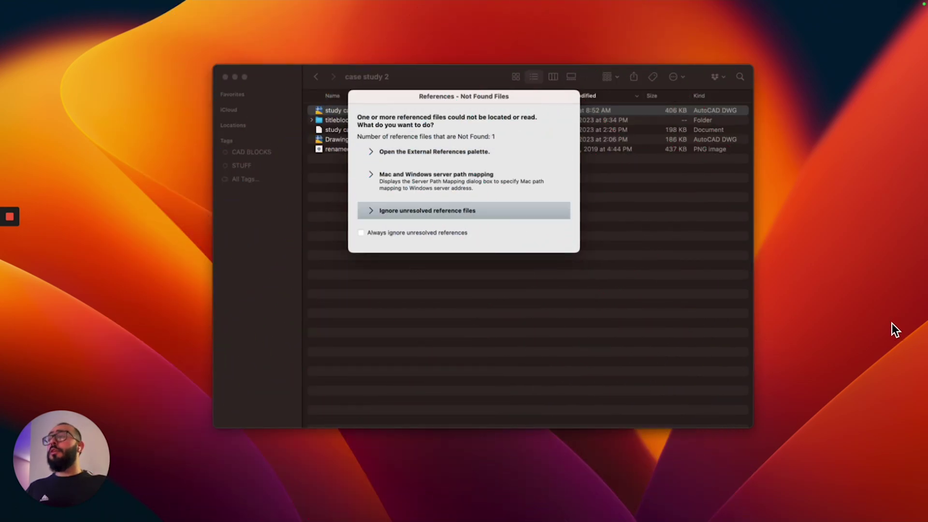
key(Down)
key(Down)
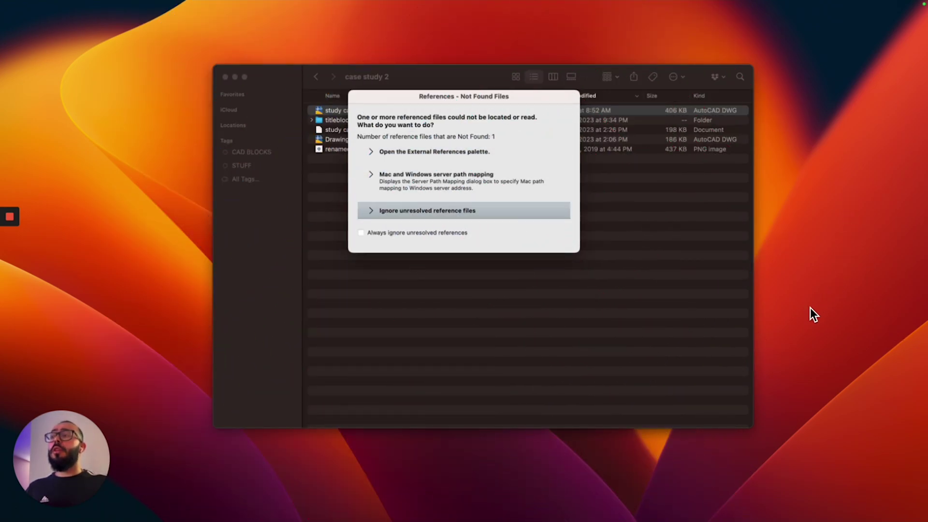
key(Up)
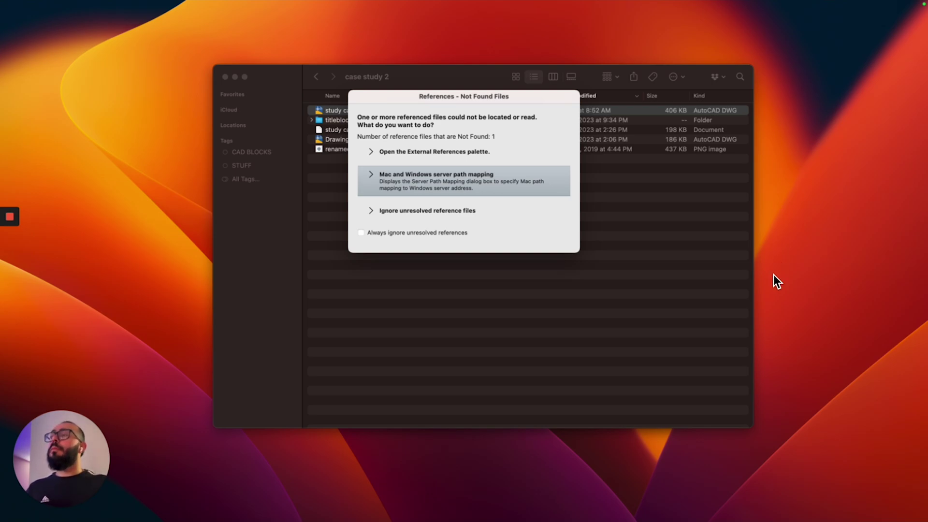
key(Down)
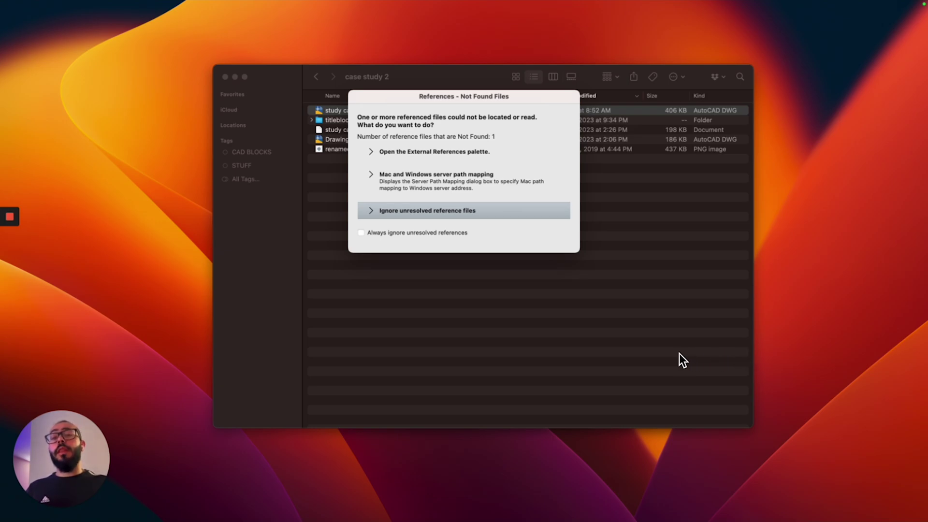
key(Up)
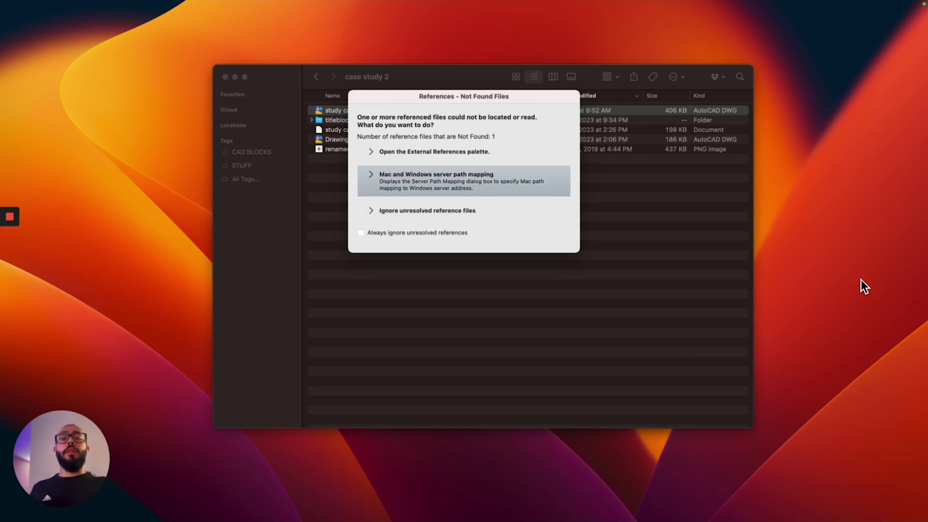
key(Up)
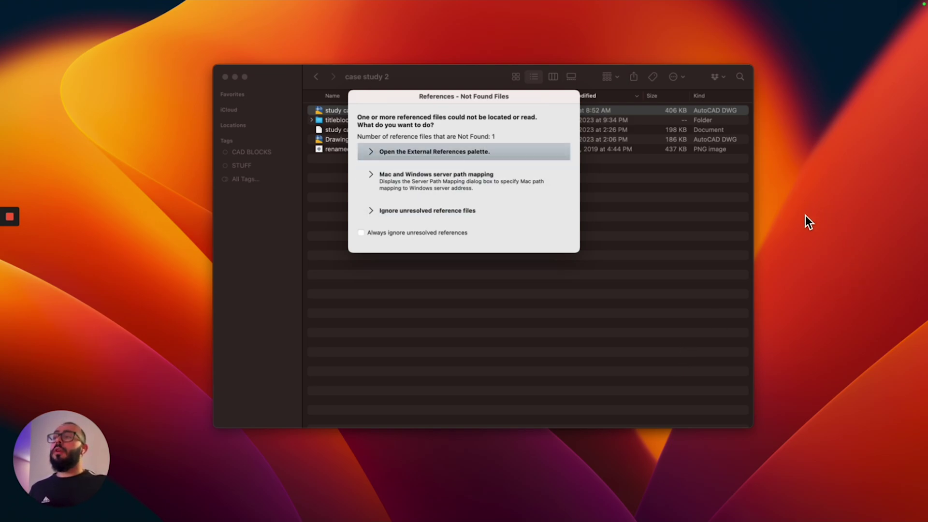
key(Down)
key(Down)
key(Down)
key(Down)
key(Down)
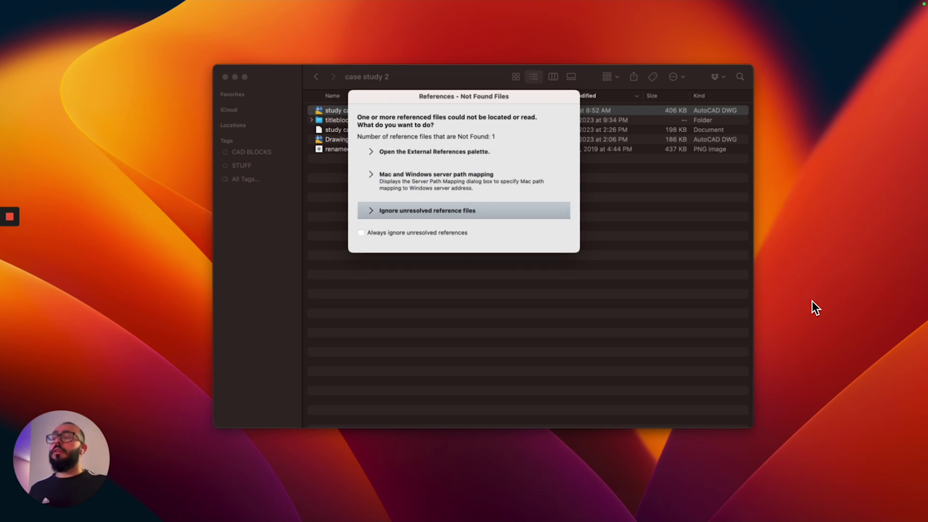
key(Return)
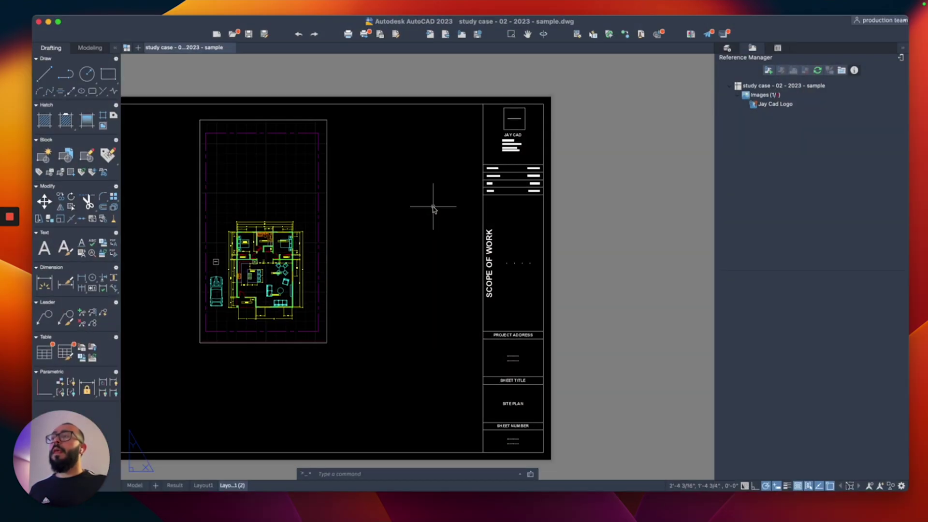
scroll(434, 209, left, 5)
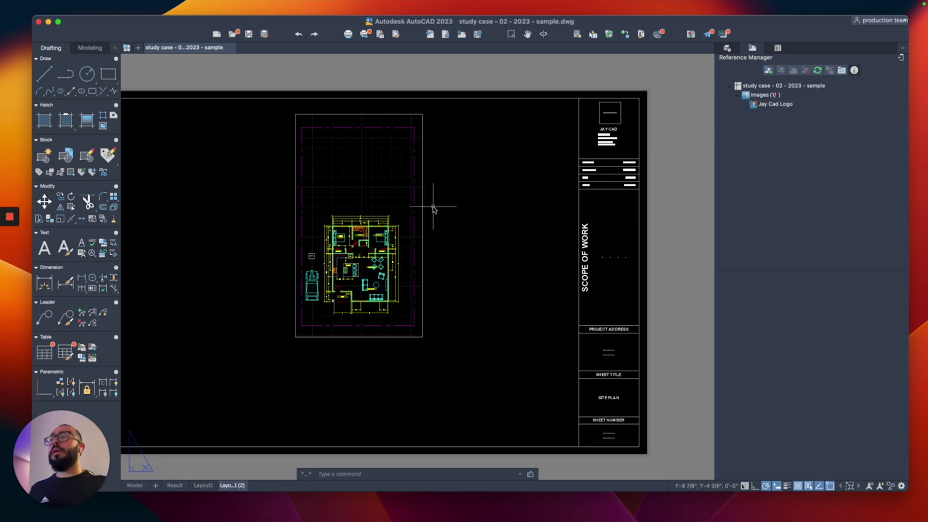
scroll(515, 194, left, 3)
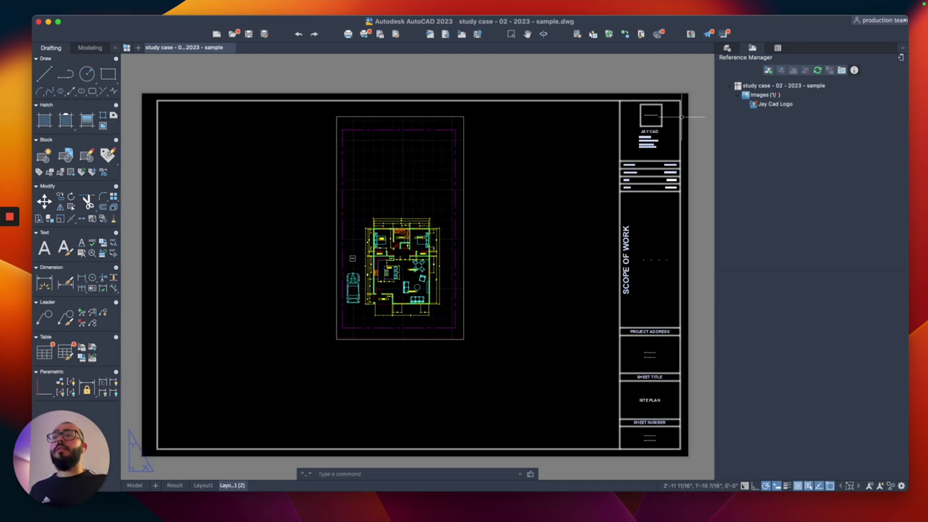
scroll(650, 122, up, 5)
scroll(625, 138, up, 2)
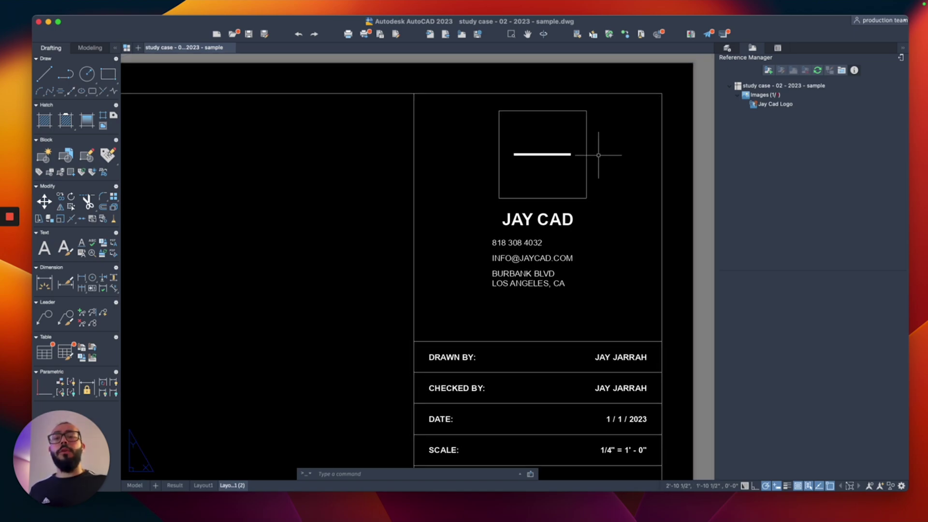
click(481, 97)
click(601, 161)
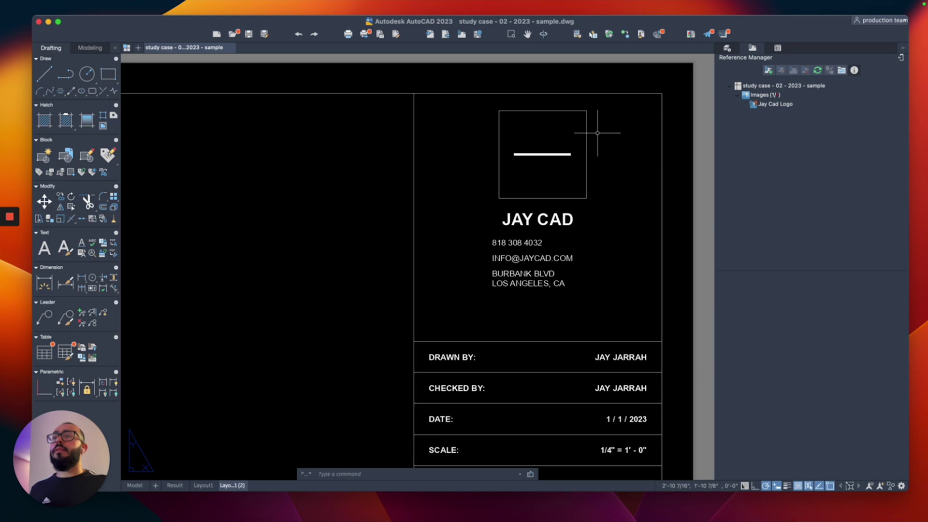
scroll(600, 133, up, 2)
scroll(623, 150, up, 3)
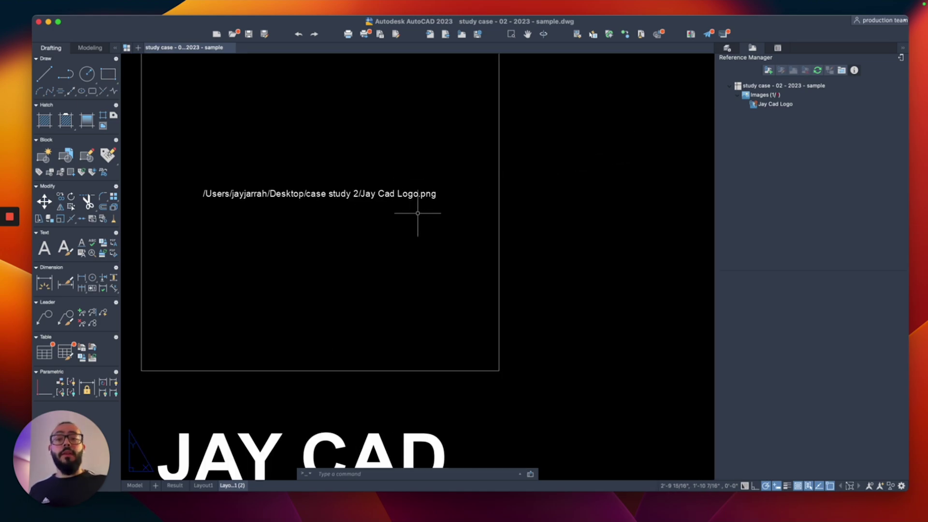
scroll(418, 214, down, 2)
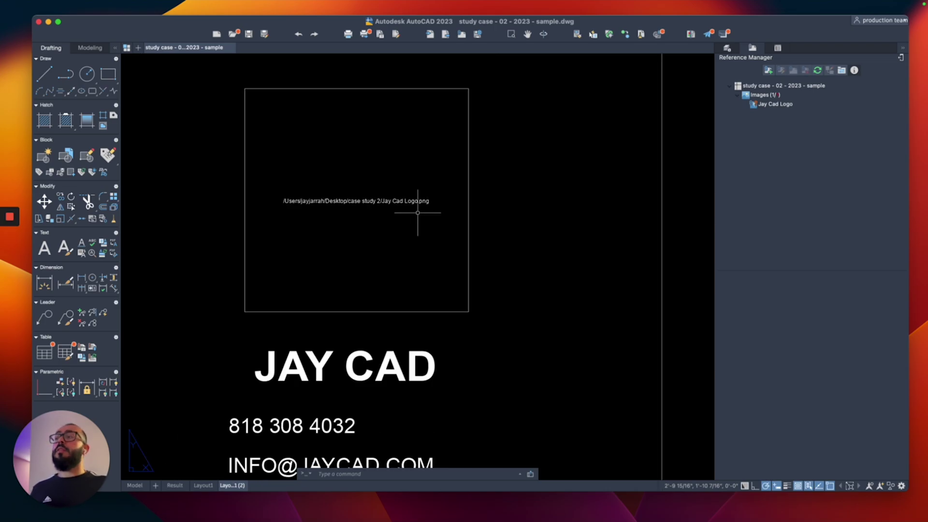
scroll(393, 208, down, 6)
middle_drag(366, 230, 514, 203)
scroll(512, 187, up, 1)
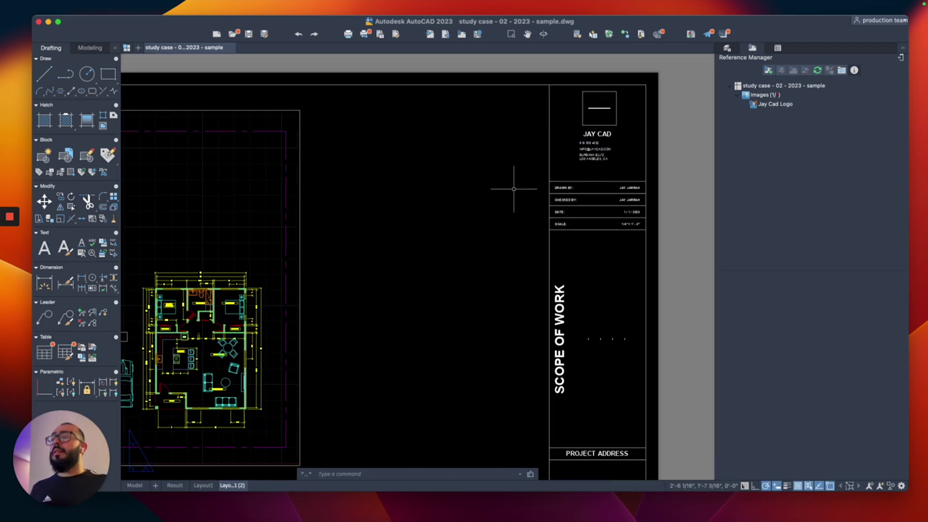
scroll(481, 201, down, 2)
scroll(525, 178, up, 2)
- Scroll the Reference Manager to the Jay Cad Logo details: a 2000 × 2000 PNG, status Not Found
scroll(522, 180, down, 2)
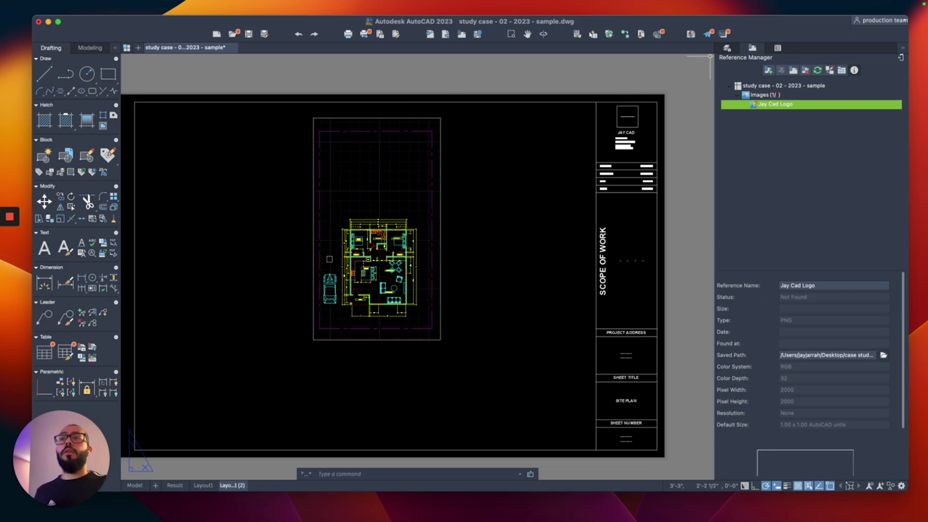
click(727, 48)
click(752, 48)
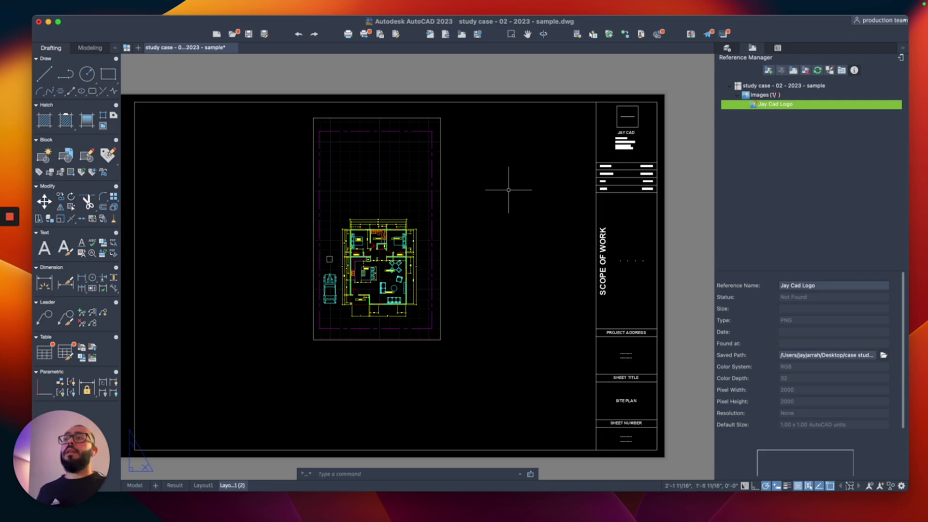
text(attach)
key(Return)
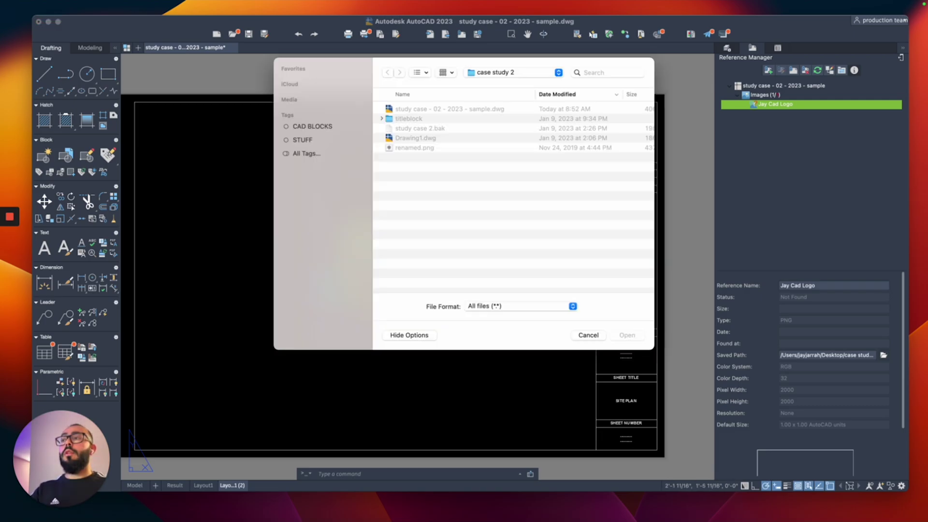
key(Escape)
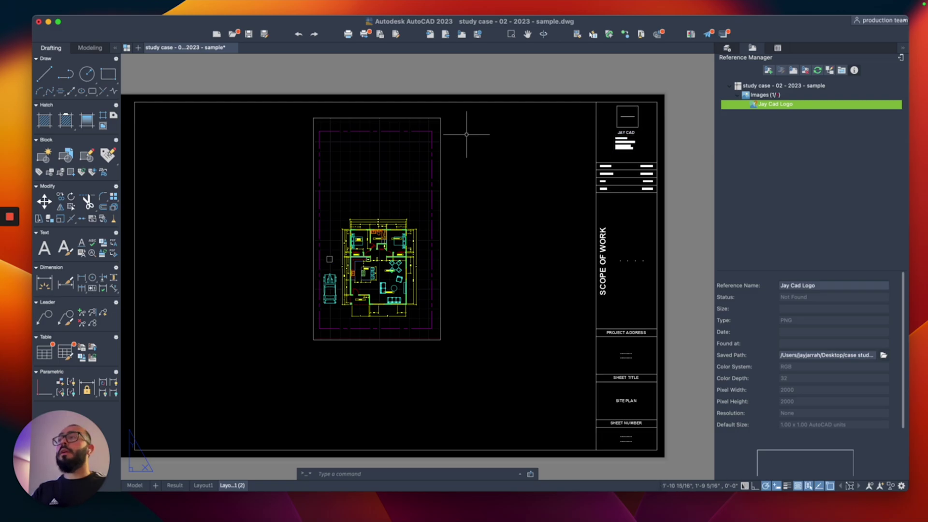
click(338, 5)
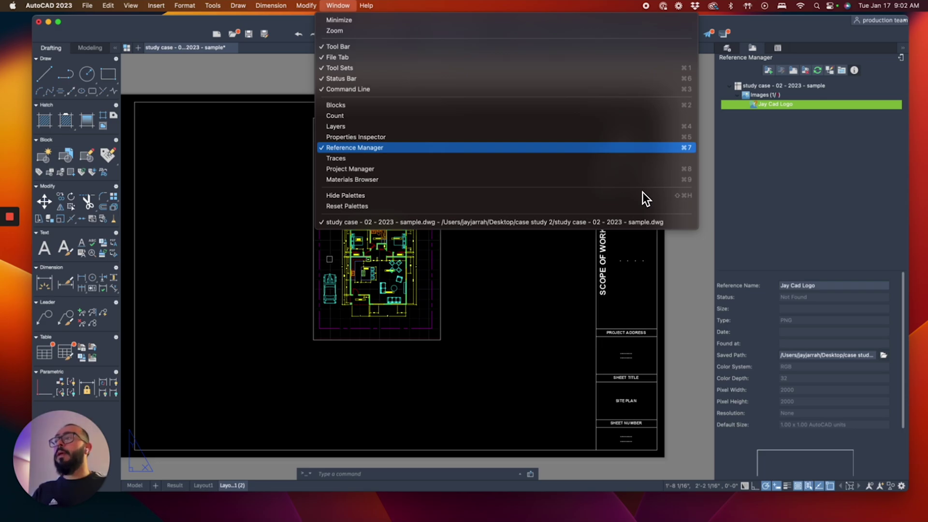
key(Escape)
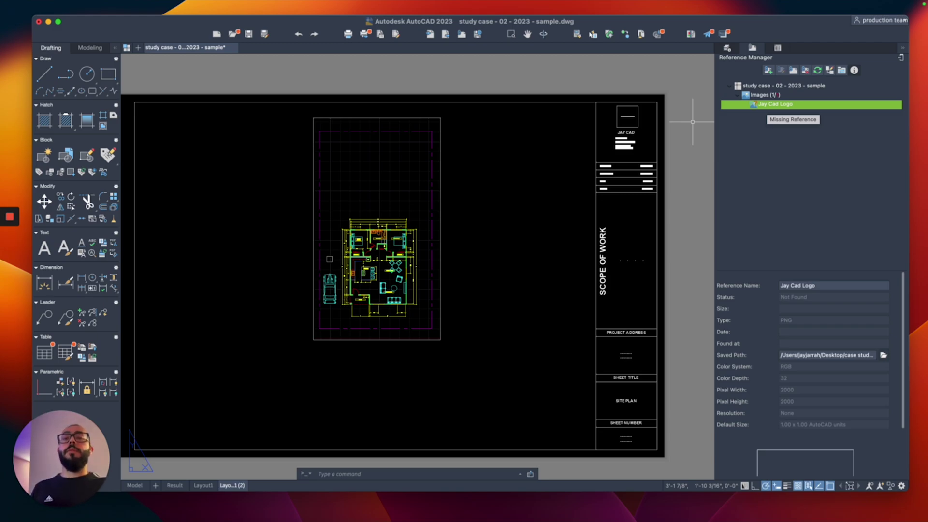
- Repoint the Jay Cad Logo reference to renamed.png using Select New Path
right_click(768, 107)
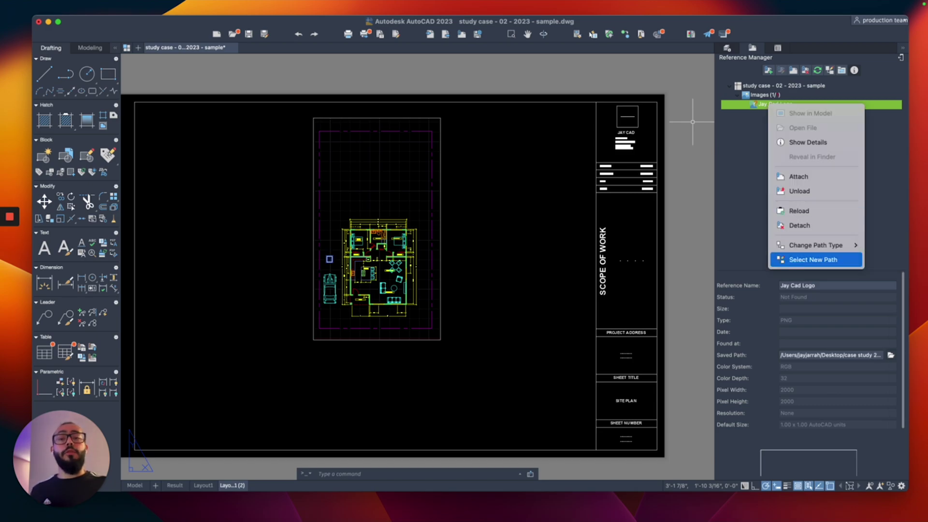
click(792, 261)
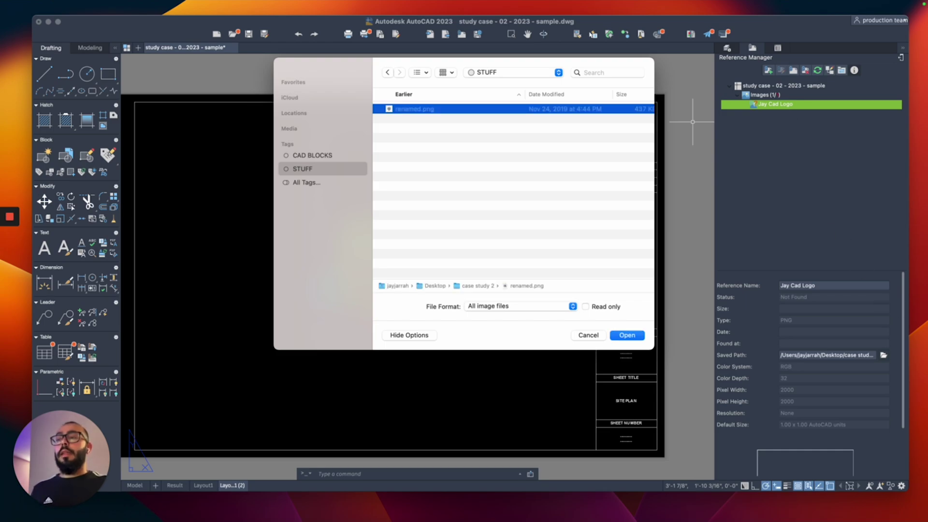
key(Return)
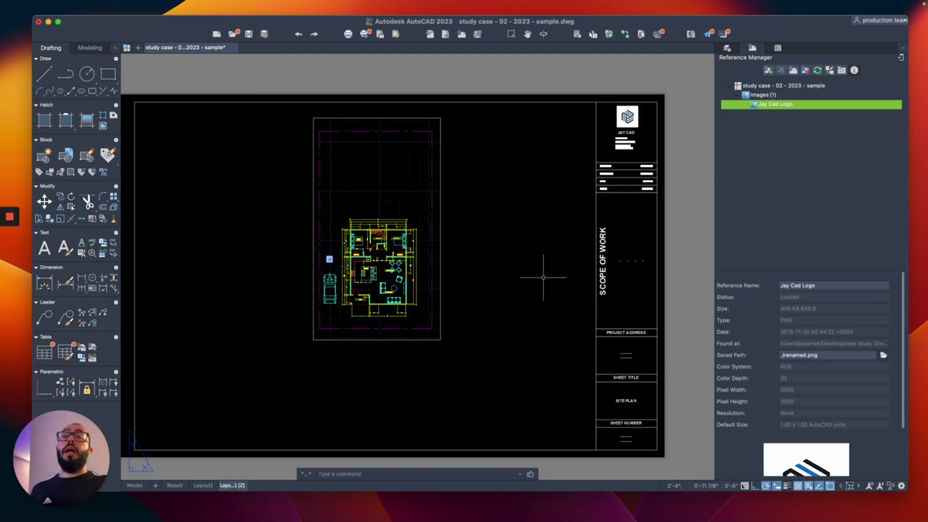